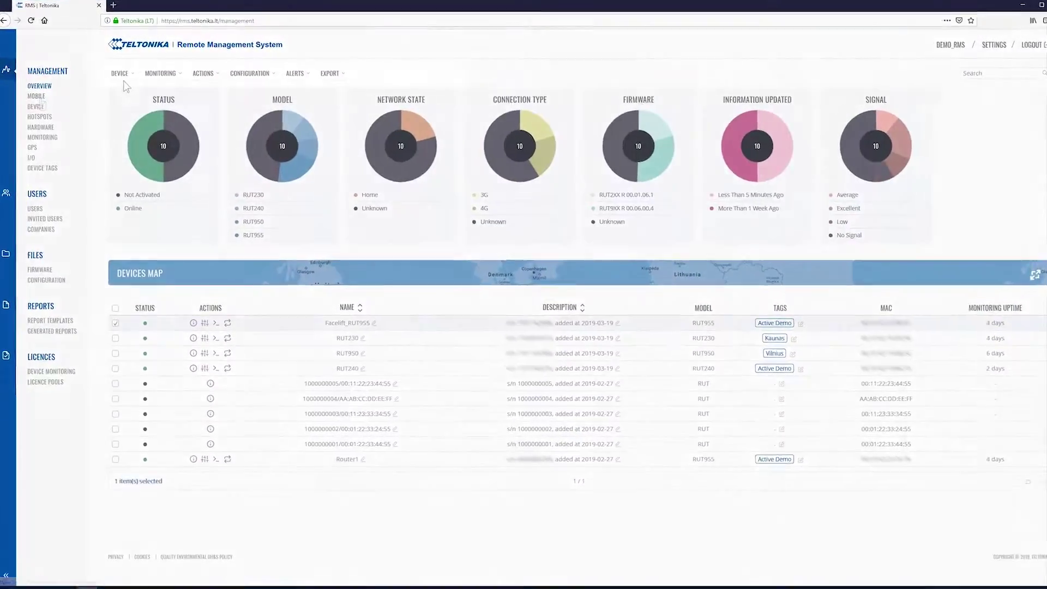
{"action": "left_click", "coordinate": [120, 73]}
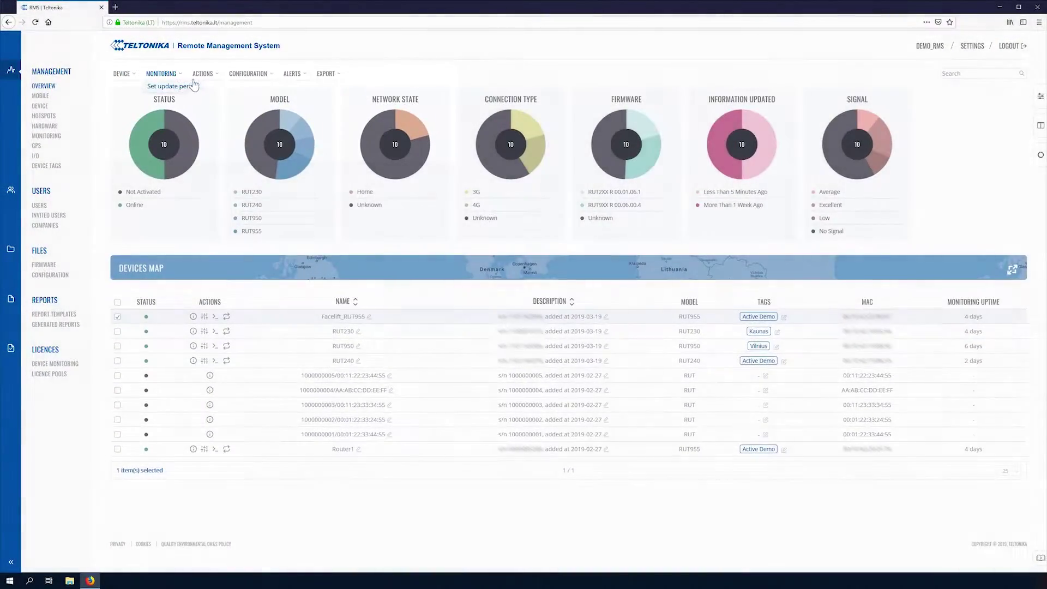
{"action": "left_click", "coordinate": [212, 72]}
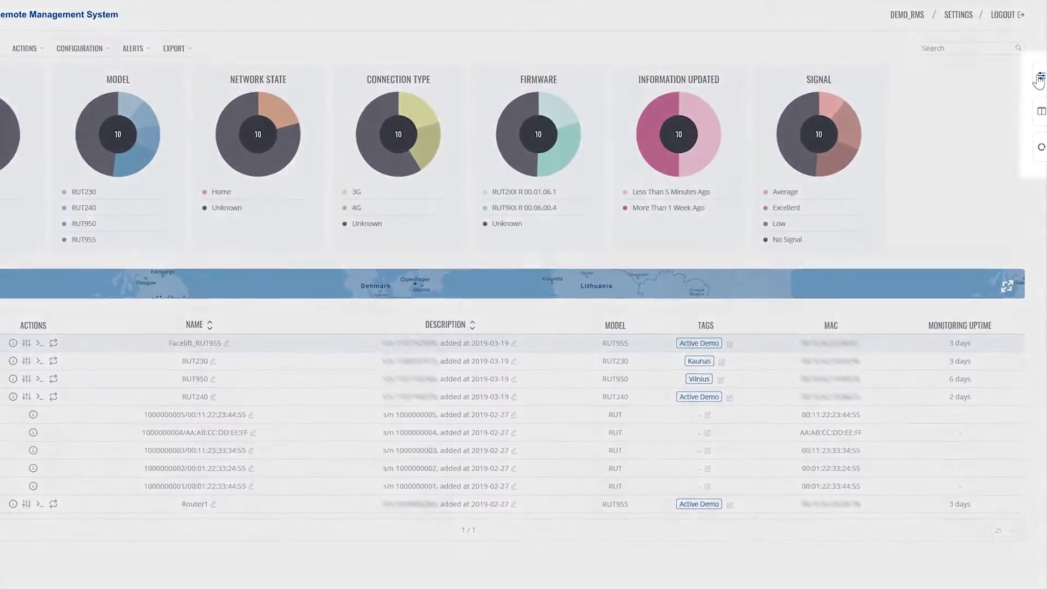
{"action": "left_click", "coordinate": [1041, 94]}
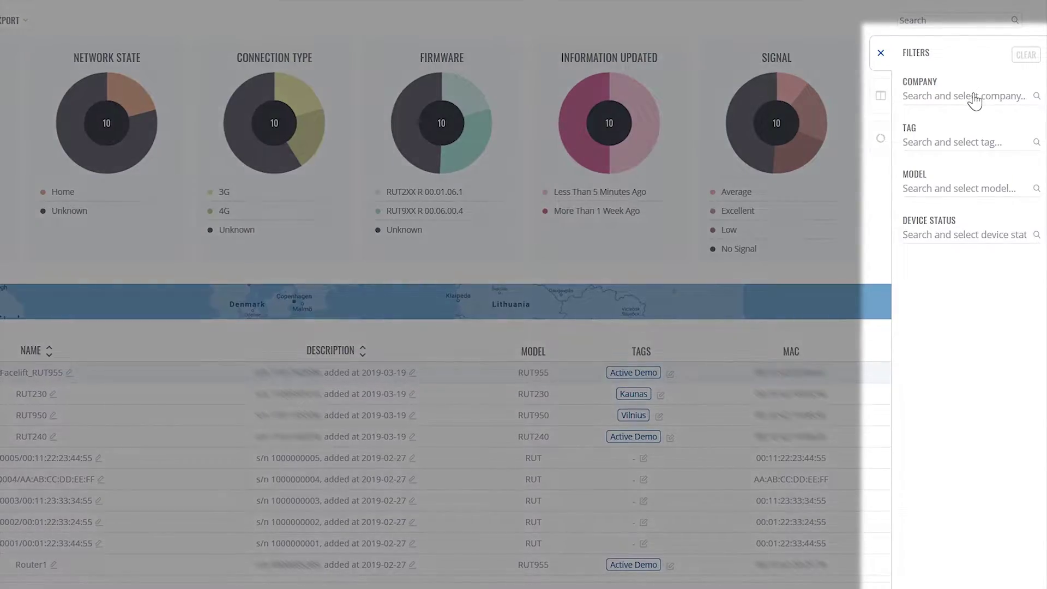
{"action": "left_click", "coordinate": [974, 101]}
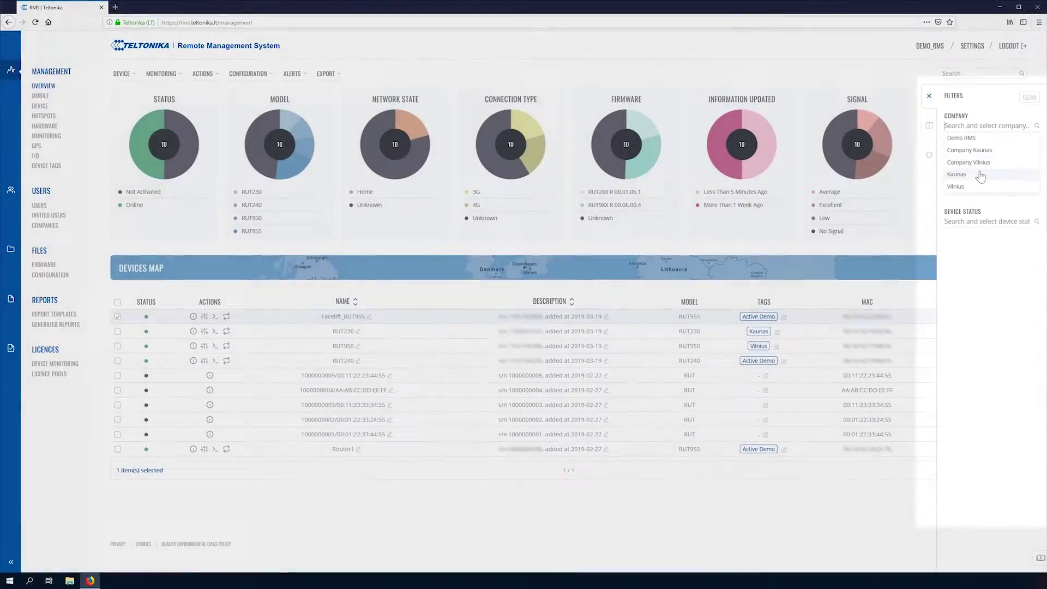
{"action": "left_click", "coordinate": [955, 173]}
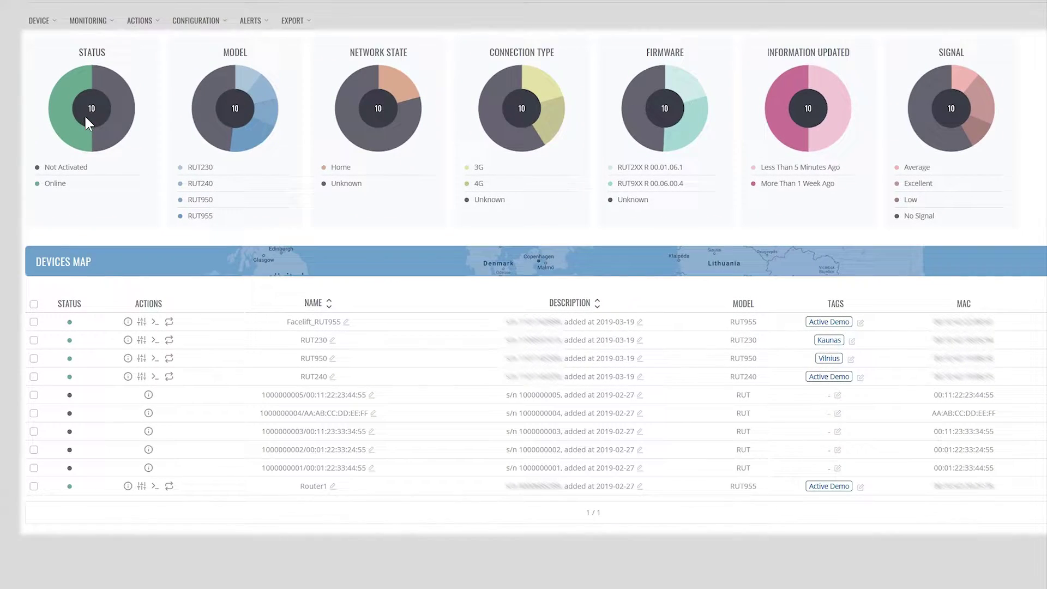
{"action": "left_click", "coordinate": [205, 107]}
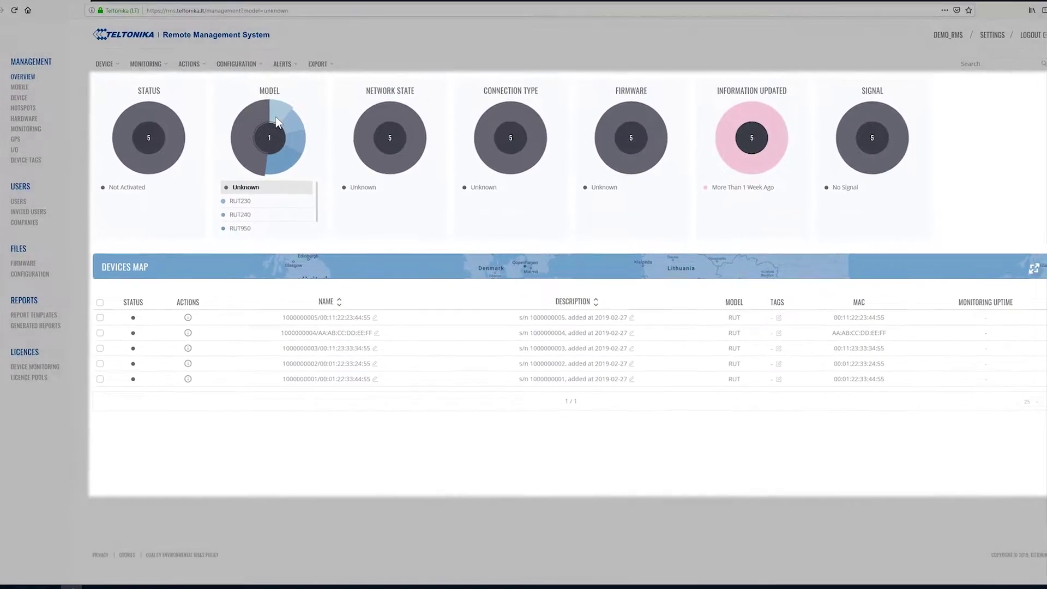
{"action": "left_click", "coordinate": [255, 104]}
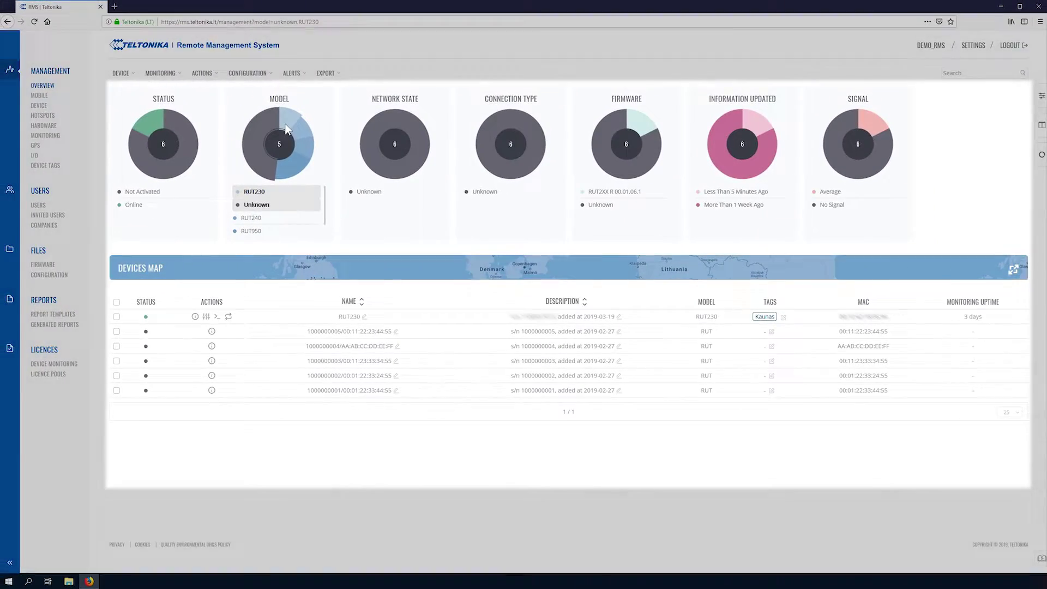
{"action": "left_click", "coordinate": [295, 133]}
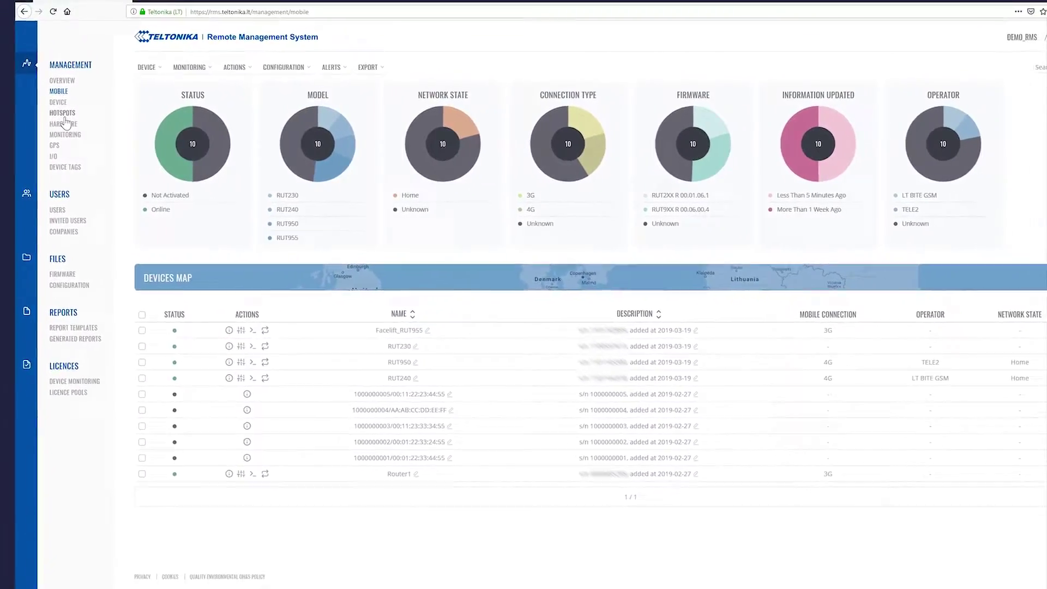
{"action": "left_click", "coordinate": [47, 118]}
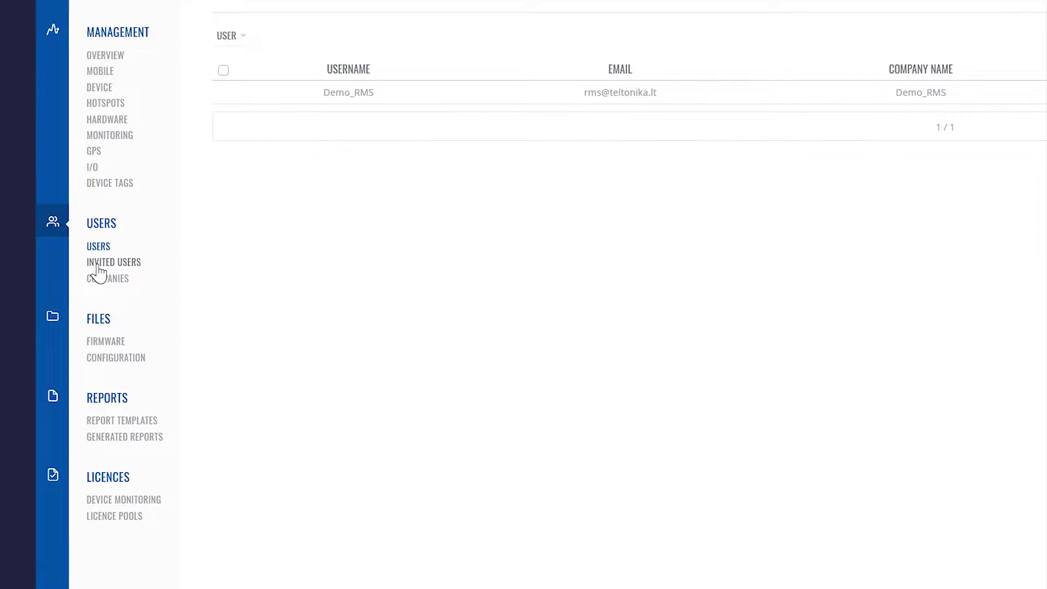
{"action": "left_click", "coordinate": [97, 265]}
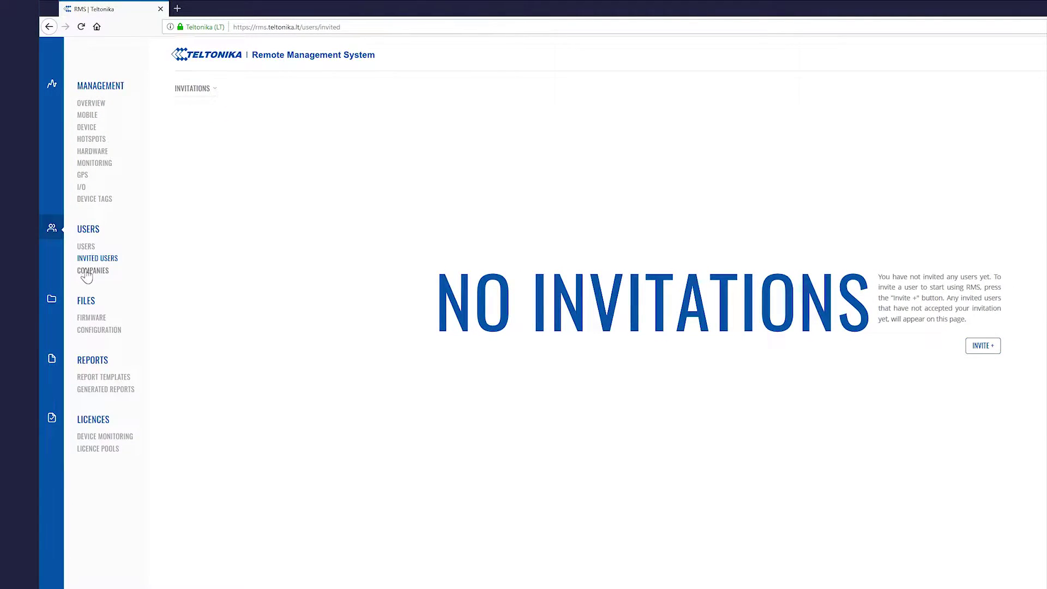
{"action": "left_click", "coordinate": [85, 301]}
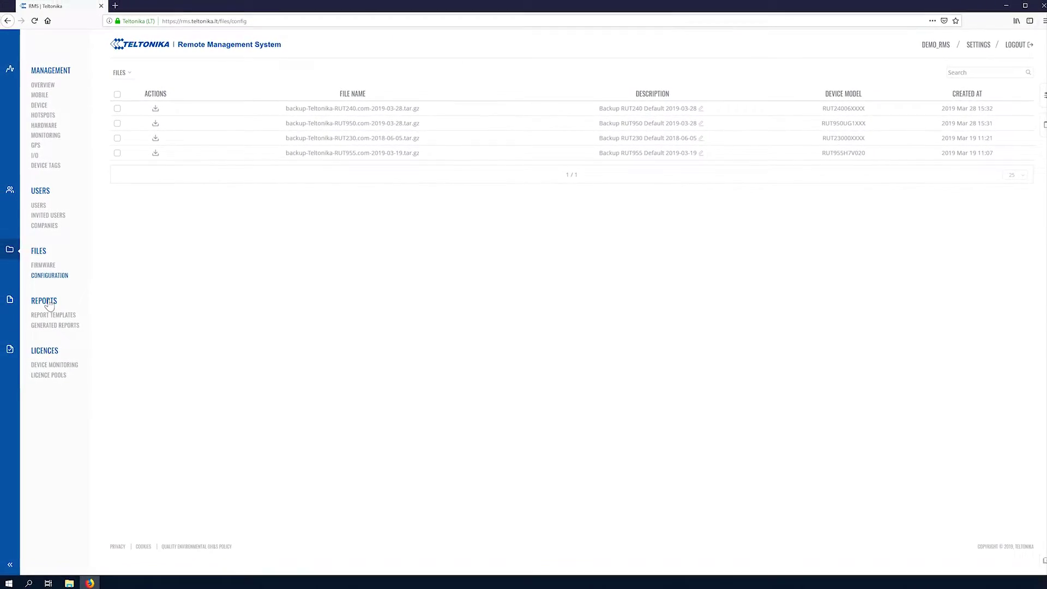
{"action": "left_click", "coordinate": [42, 318]}
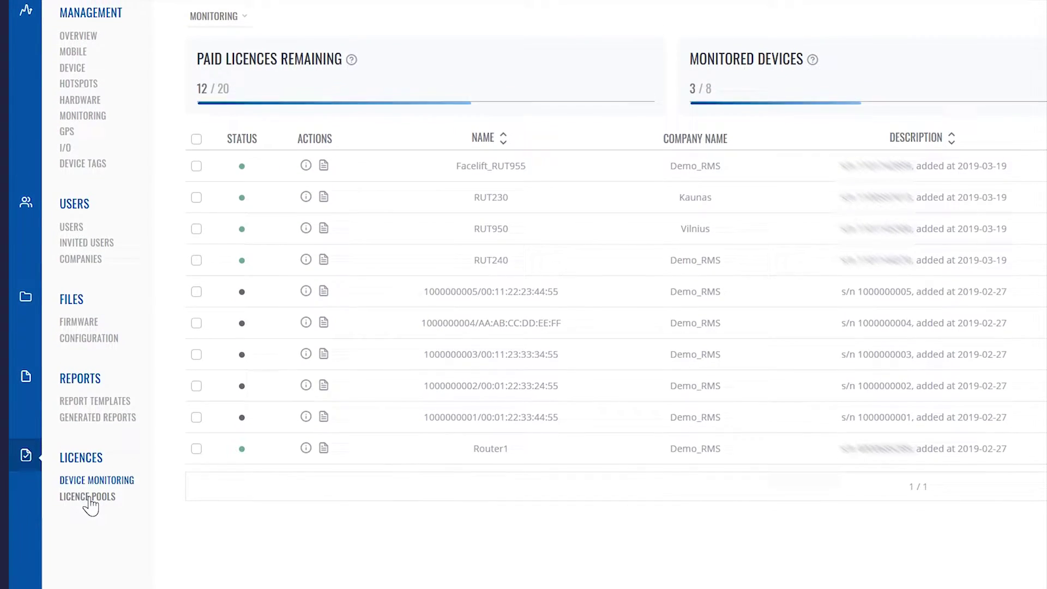
{"action": "left_click", "coordinate": [90, 465]}
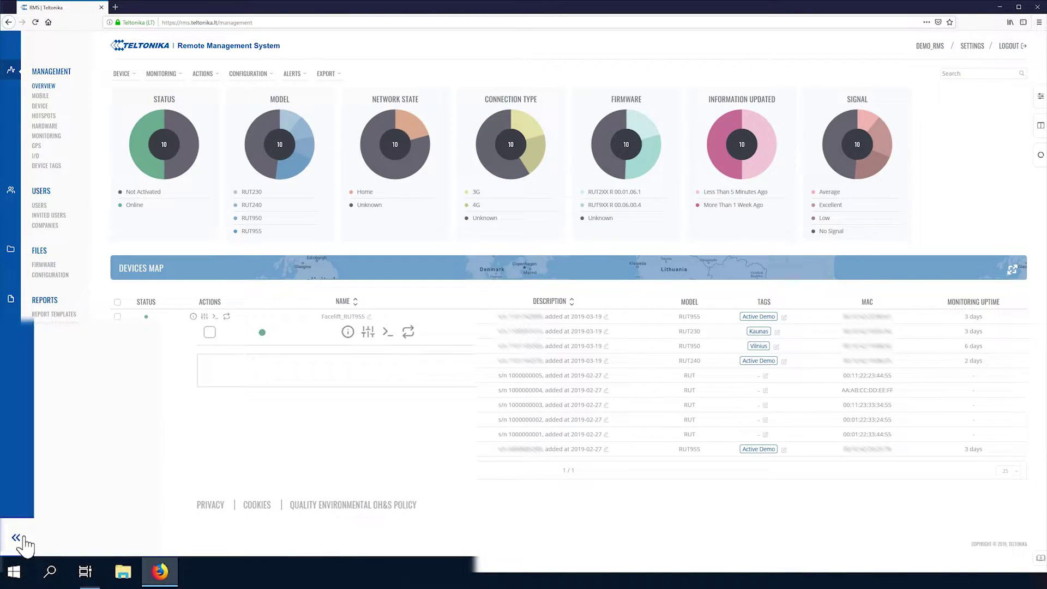
Collapse the sidebar to icons only and preview the Users and Files flyouts
{"action": "left_click", "coordinate": [16, 539]}
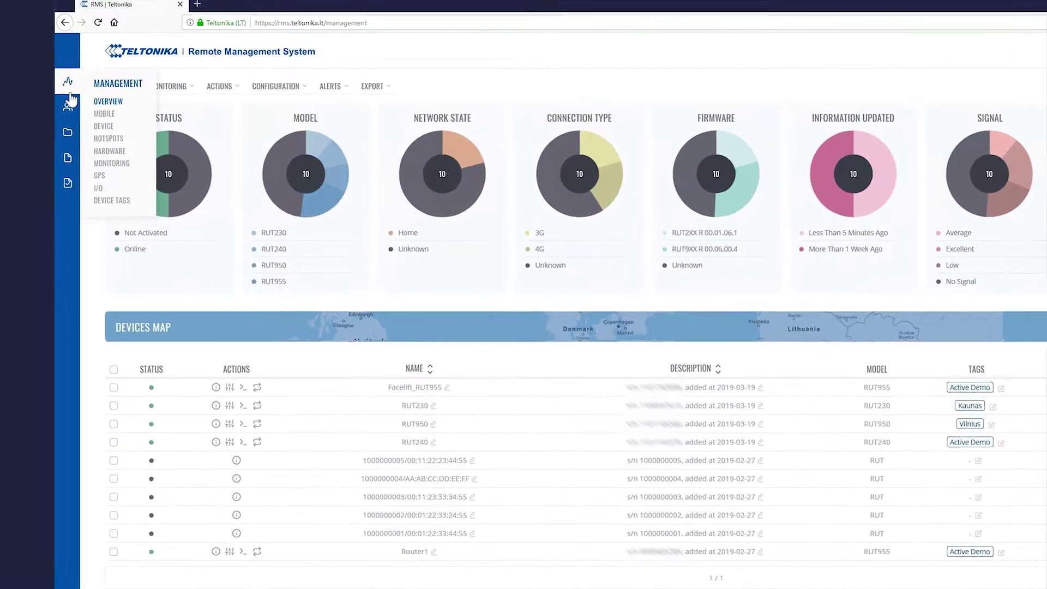
{"action": "mouse_move", "coordinate": [11, 92]}
{"action": "mouse_move", "coordinate": [102, 151]}
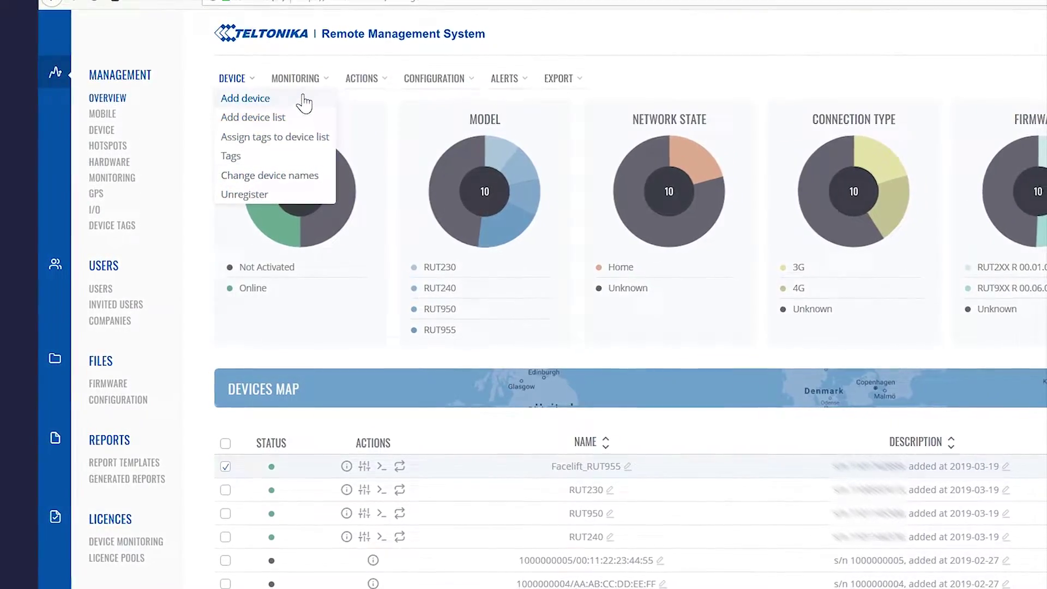
{"action": "mouse_move", "coordinate": [305, 73]}
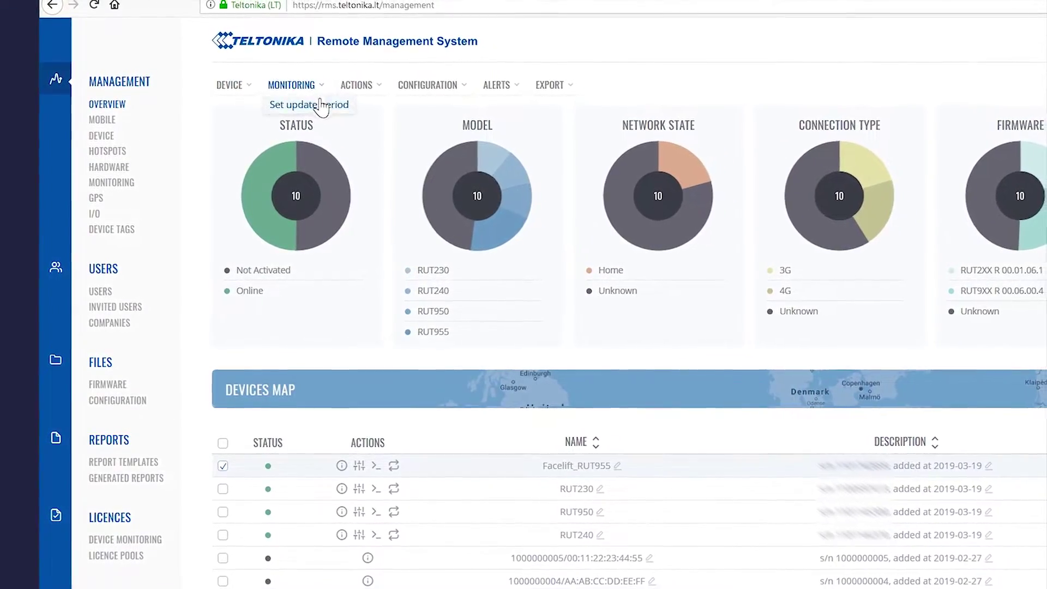
{"action": "mouse_move", "coordinate": [356, 86]}
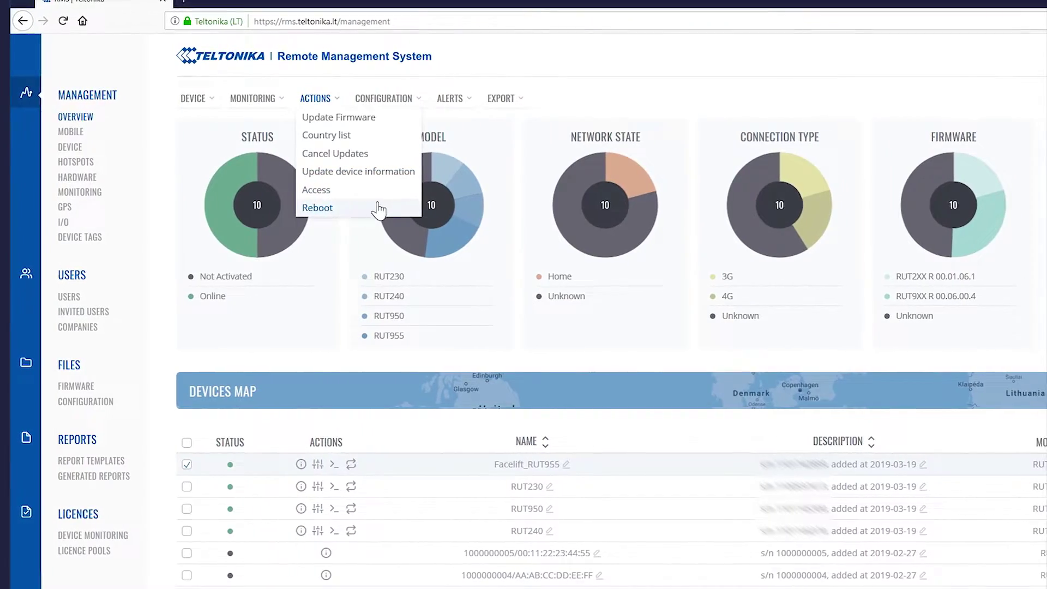
{"action": "mouse_move", "coordinate": [373, 99]}
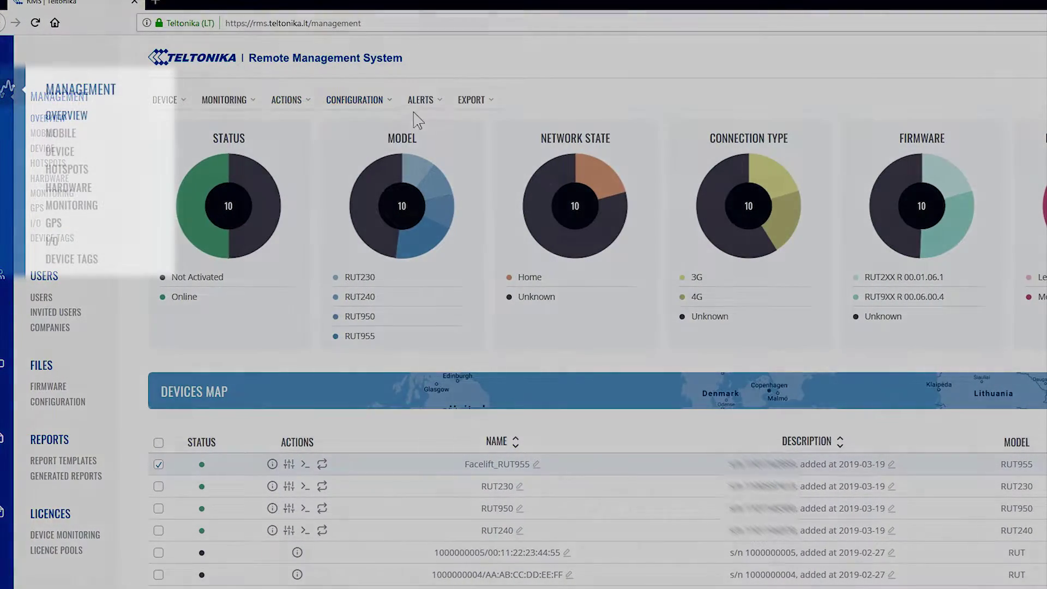
{"action": "mouse_move", "coordinate": [436, 109]}
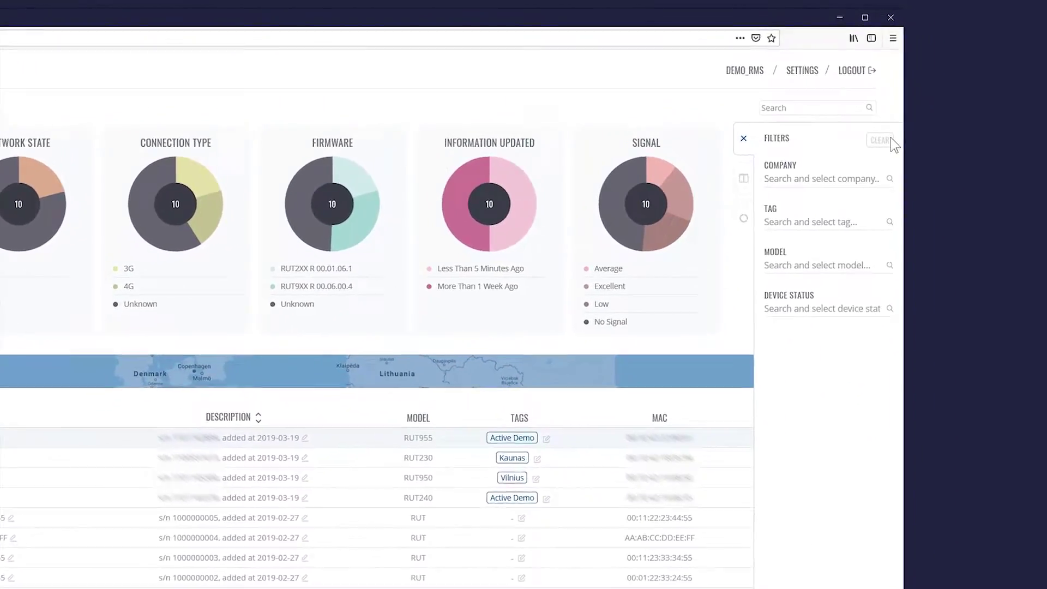
In the Filters panel, filter devices to the Kaunas company, then try the tag, model and status filters
{"action": "left_click", "coordinate": [725, 216]}
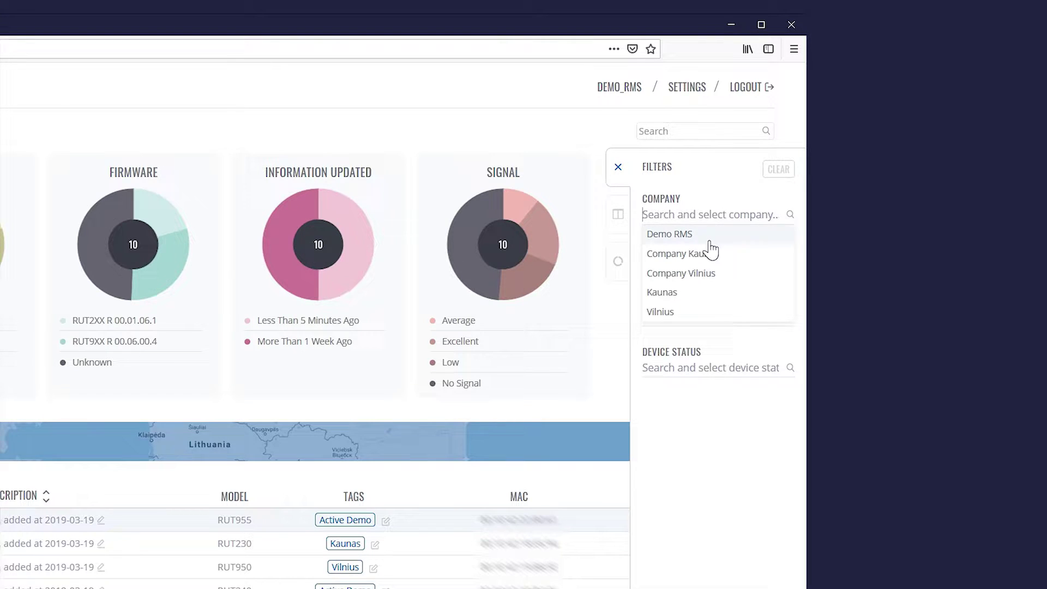
{"action": "left_click", "coordinate": [702, 290]}
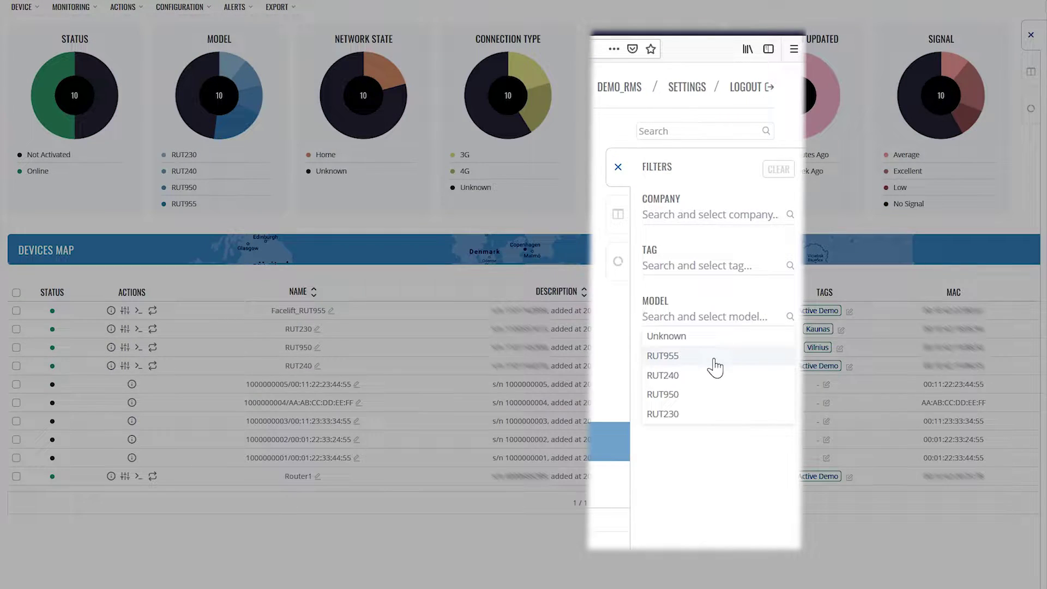
{"action": "left_click", "coordinate": [712, 357]}
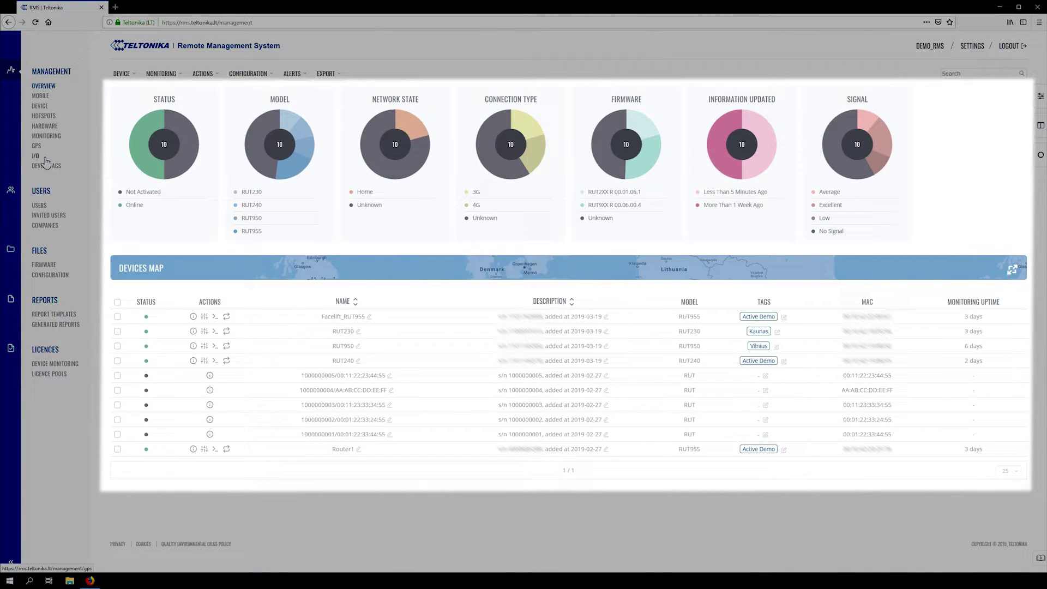
Visit the Users page, then return to the Management Overview dashboard and reload it twice
{"action": "left_click", "coordinate": [41, 203]}
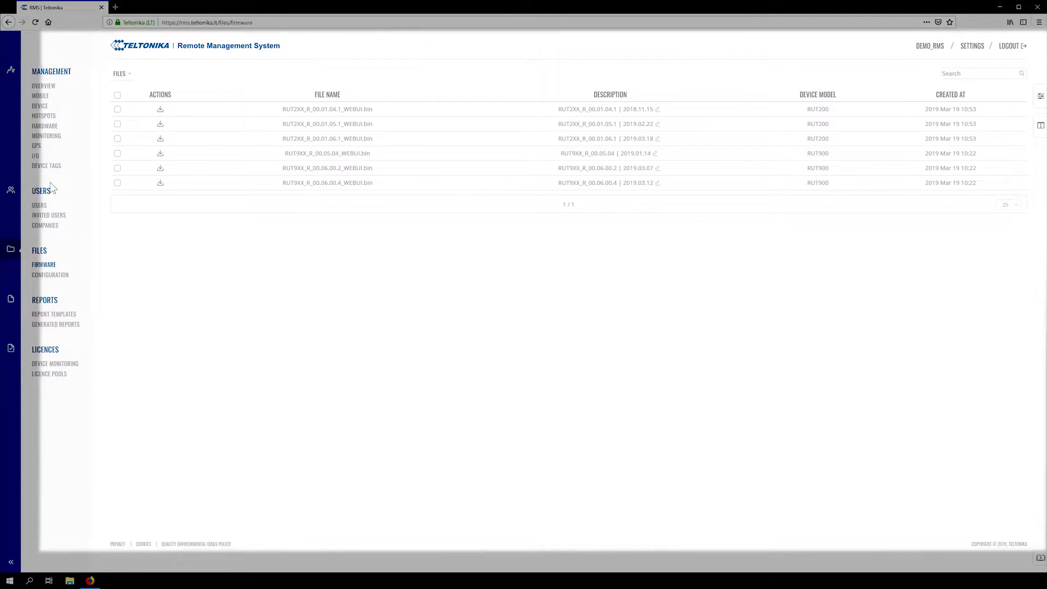
{"action": "left_click", "coordinate": [13, 72]}
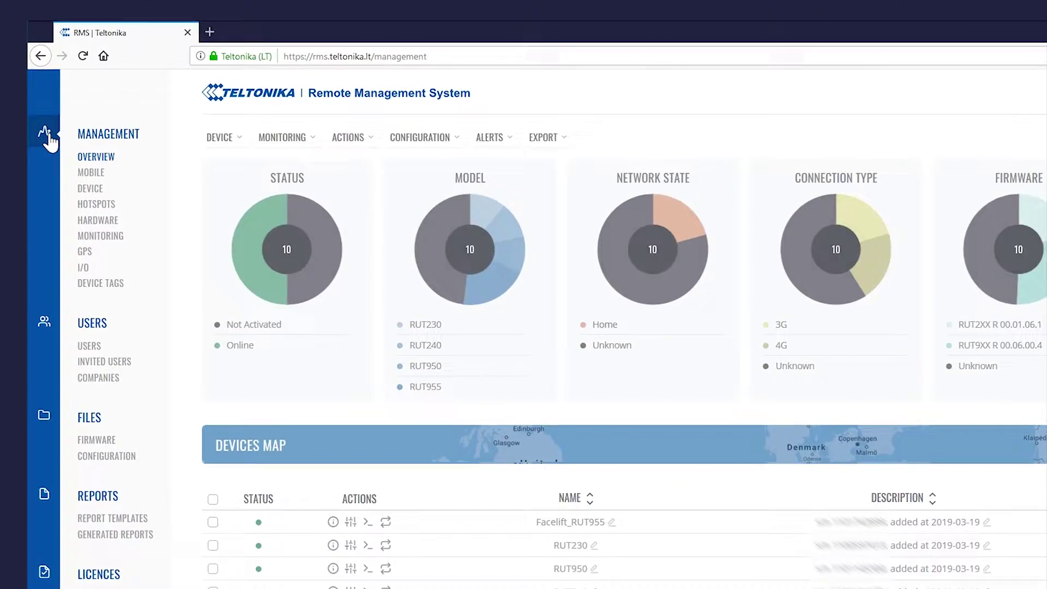
{"action": "left_click", "coordinate": [99, 159]}
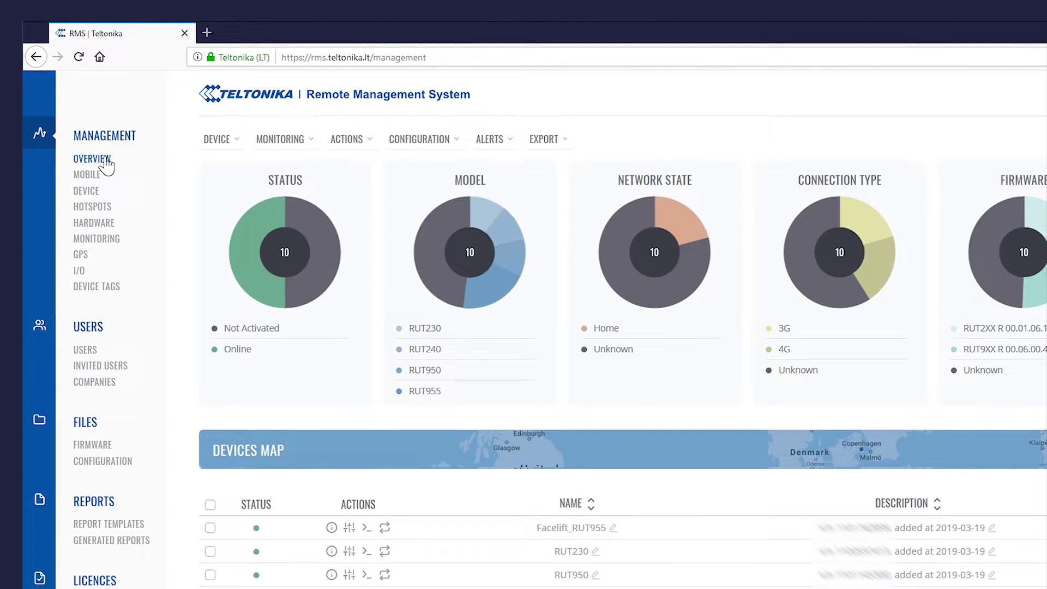
{"action": "left_click", "coordinate": [240, 98]}
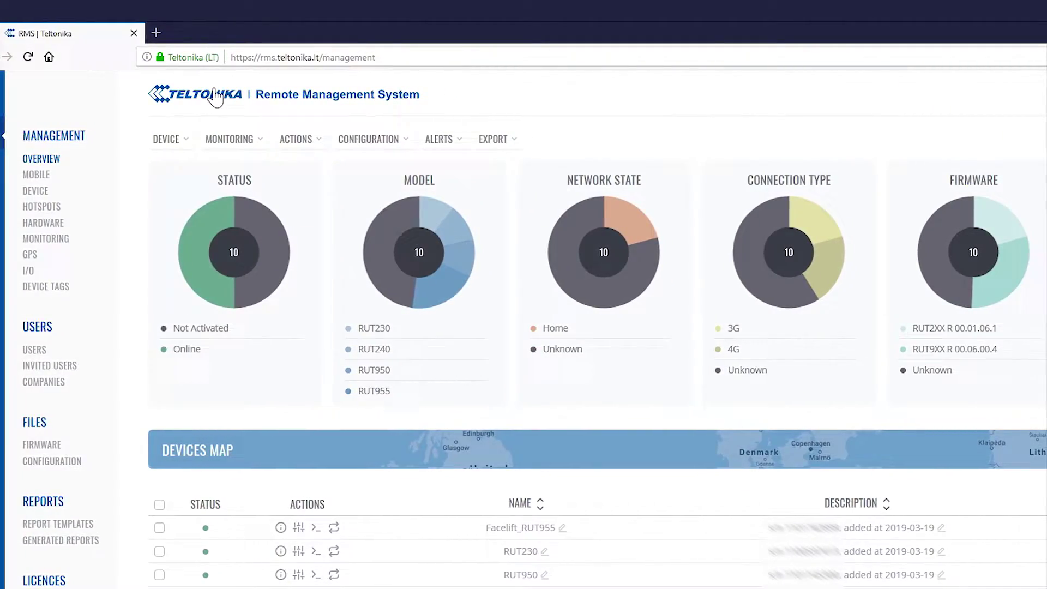
Toggle the Unknown, RUT230, RUT240 and RUT955 model filters on, then deselect RUT955 and Unknown
{"action": "mouse_move", "coordinate": [191, 273]}
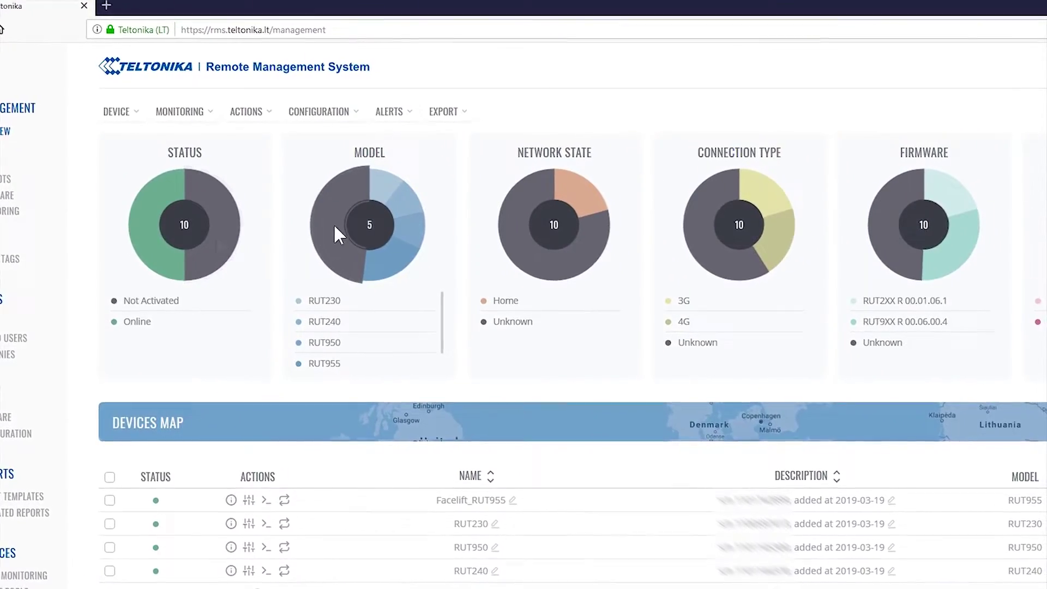
{"action": "left_click", "coordinate": [350, 235]}
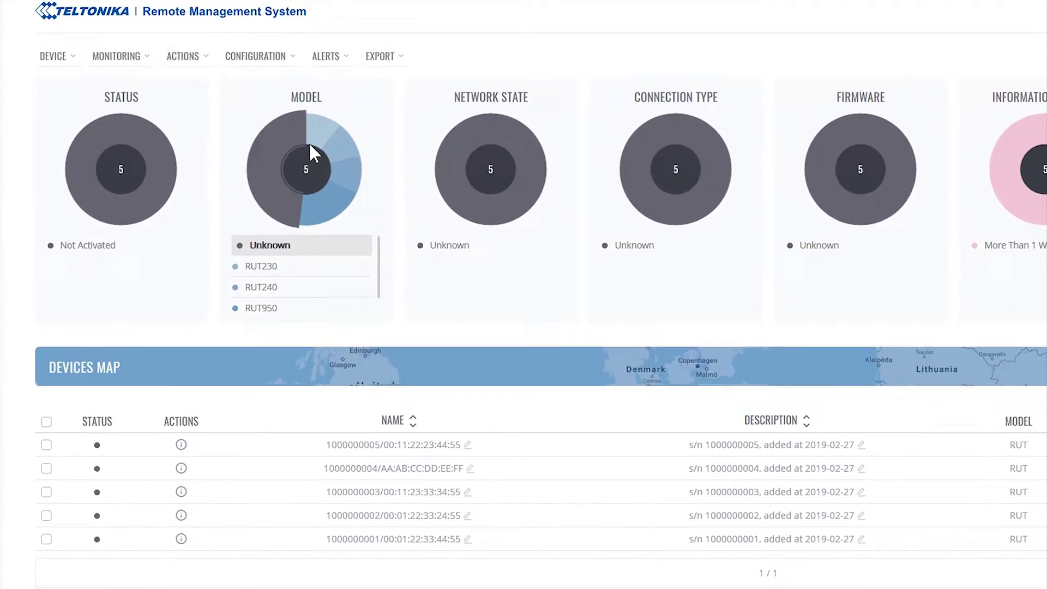
{"action": "left_click", "coordinate": [366, 186]}
{"action": "left_click", "coordinate": [332, 138]}
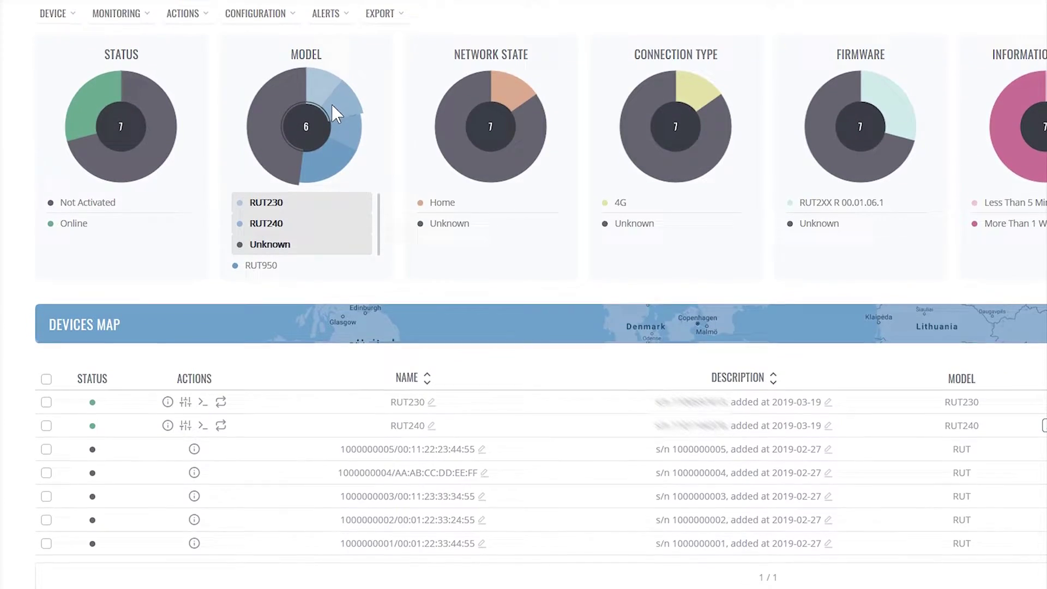
{"action": "left_click", "coordinate": [339, 118]}
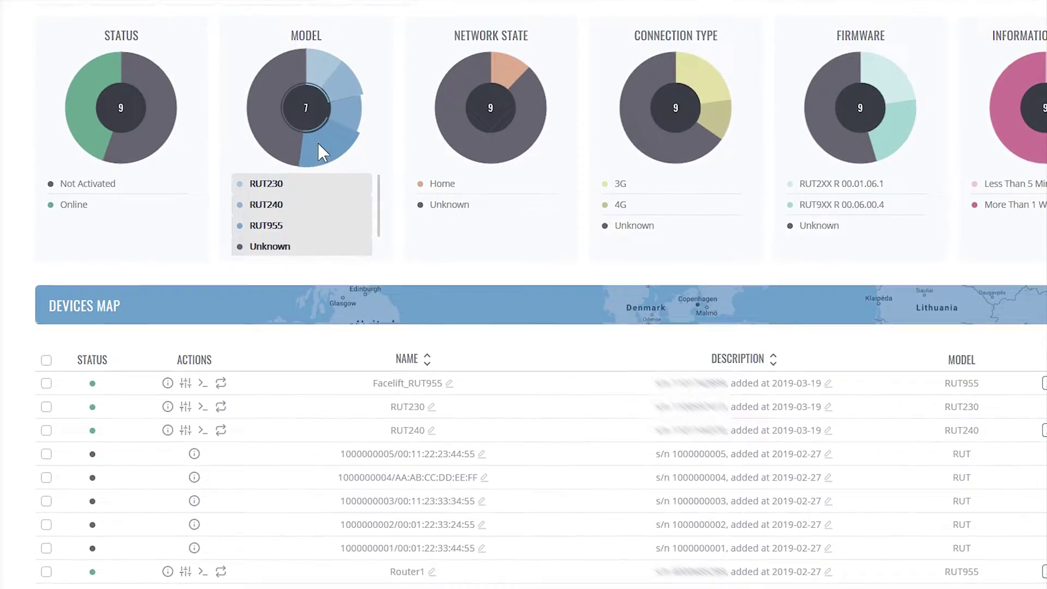
{"action": "left_click", "coordinate": [315, 138]}
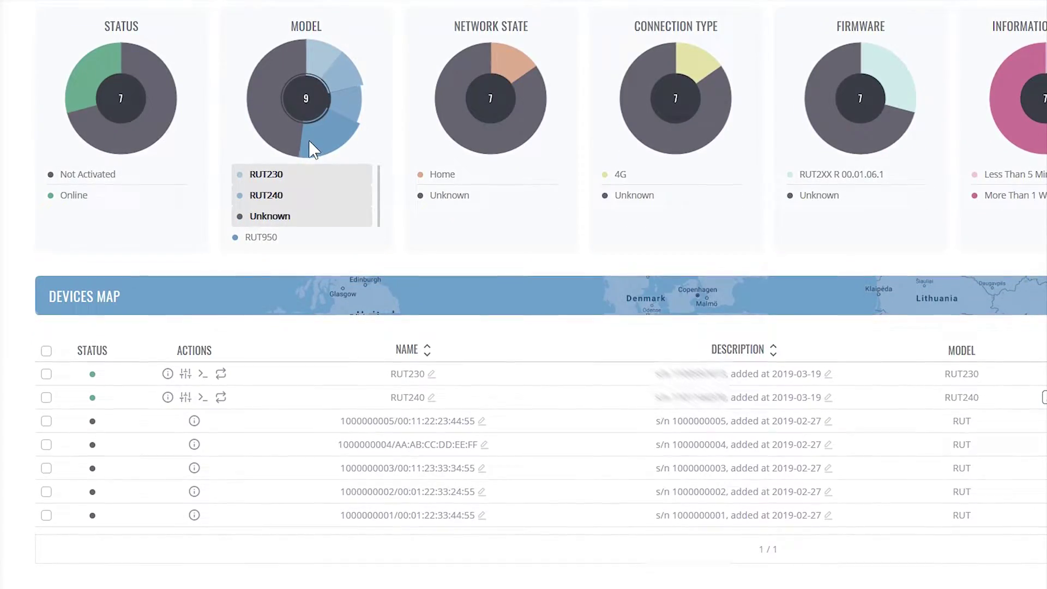
{"action": "left_click", "coordinate": [286, 214]}
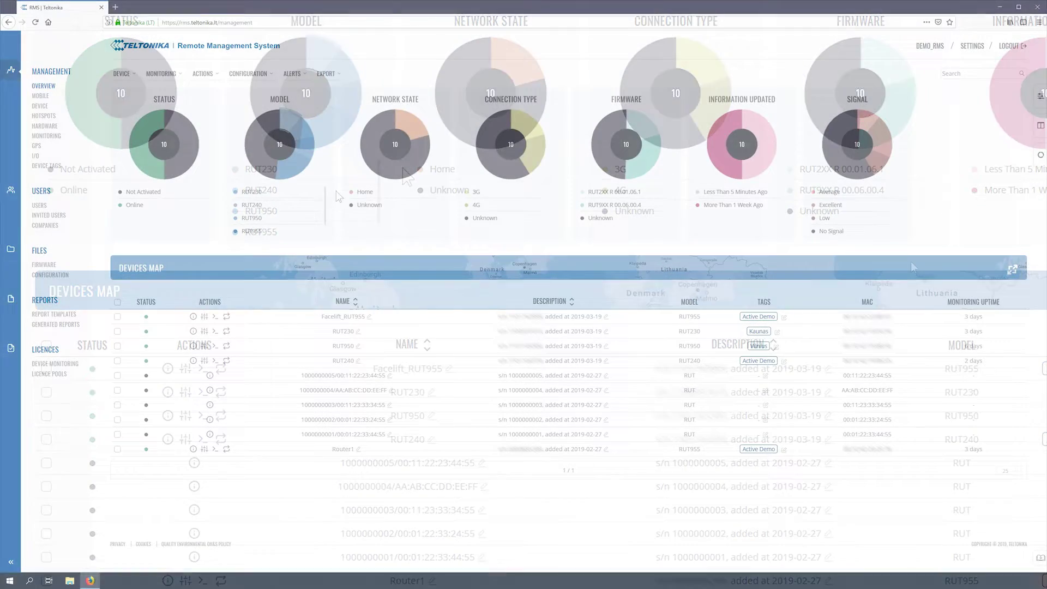
{"action": "left_click", "coordinate": [1017, 270]}
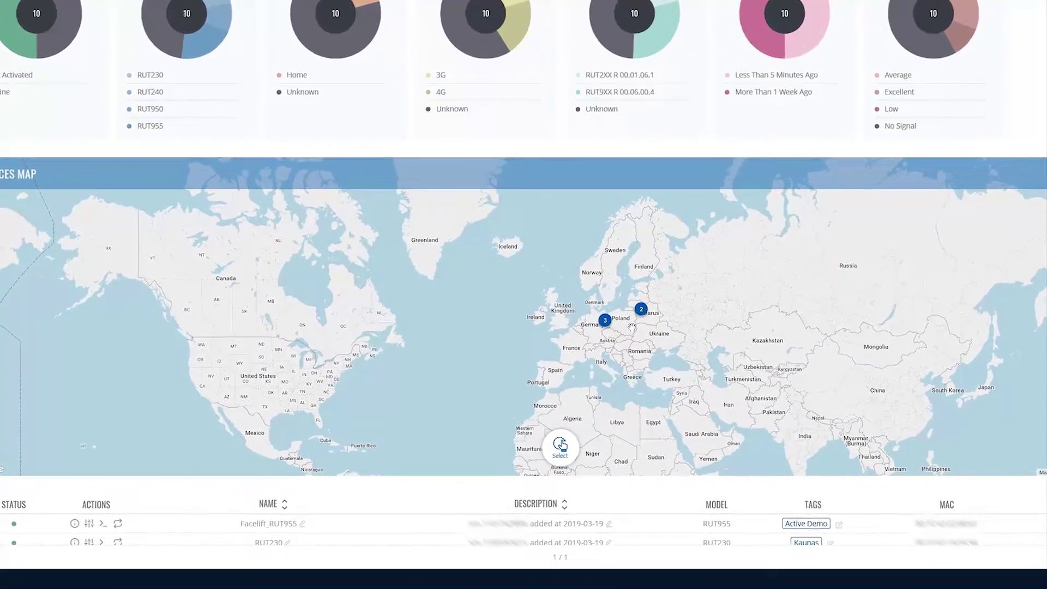
{"action": "left_click", "coordinate": [602, 350]}
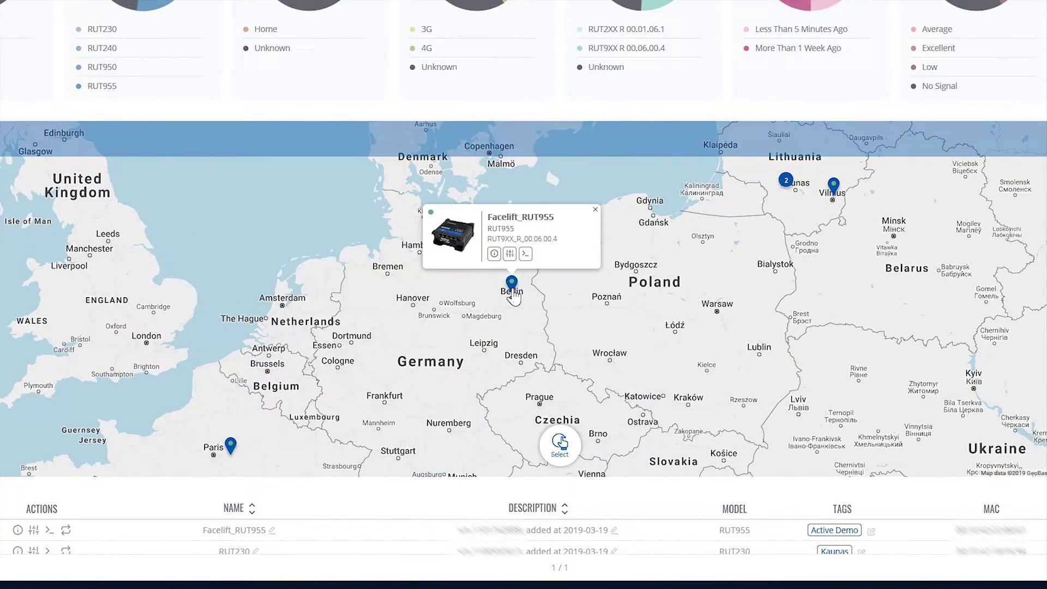
{"action": "left_click", "coordinate": [786, 180]}
{"action": "left_click", "coordinate": [647, 298]}
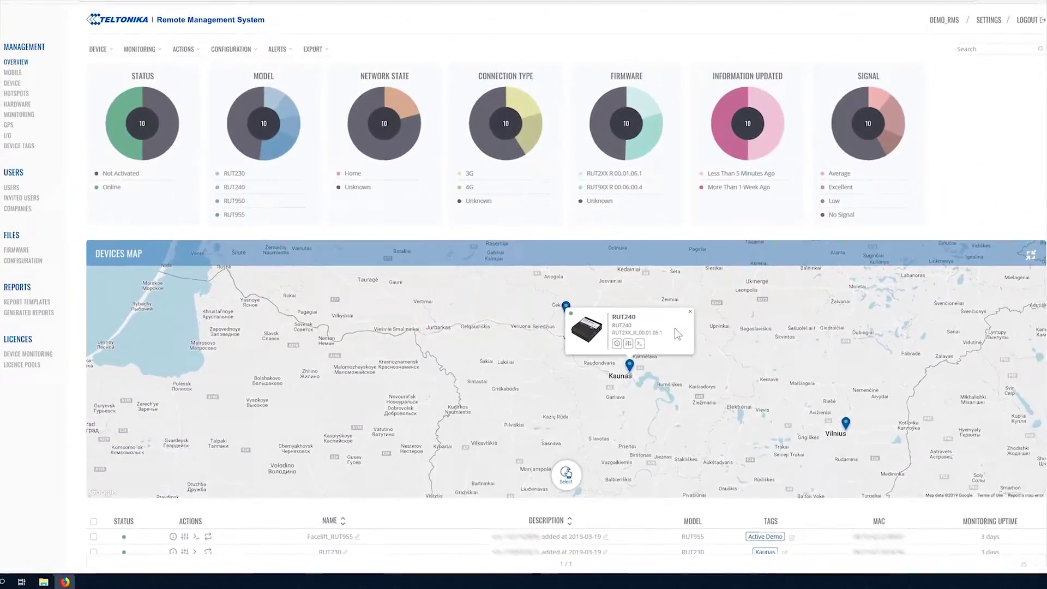
{"action": "left_click", "coordinate": [128, 254]}
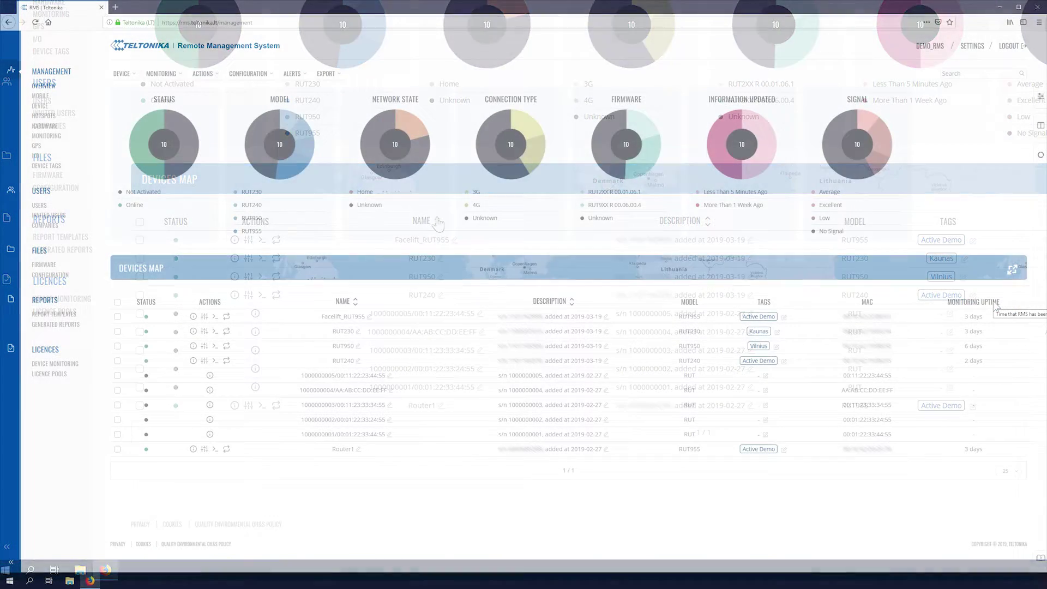
Add the Accuracy, Company Name and Connection Uptime columns to the device table and remove Description
{"action": "left_click", "coordinate": [1041, 126]}
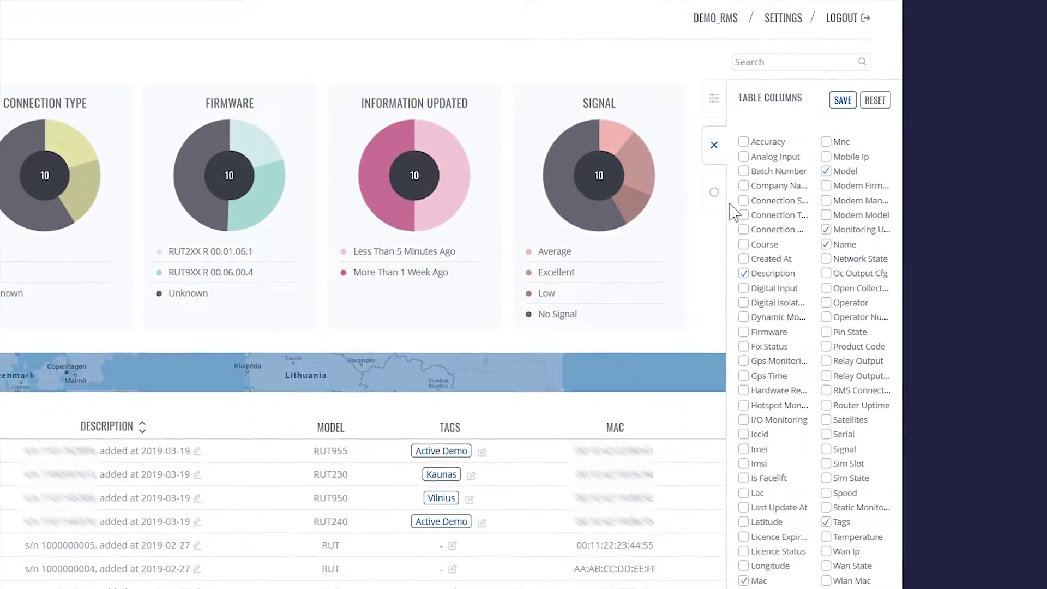
{"action": "left_click", "coordinate": [744, 139]}
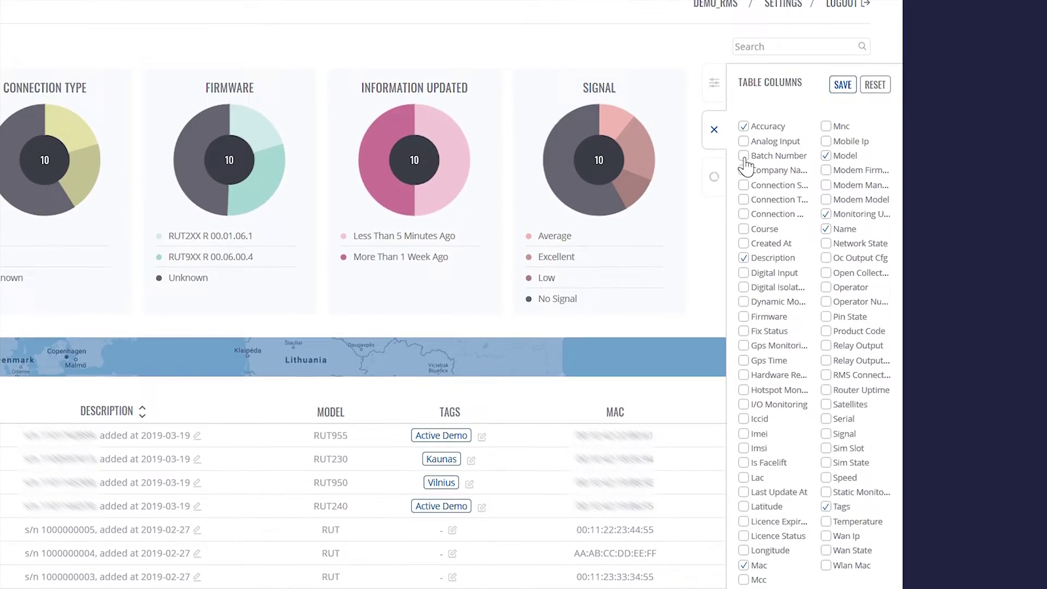
{"action": "left_click", "coordinate": [743, 164]}
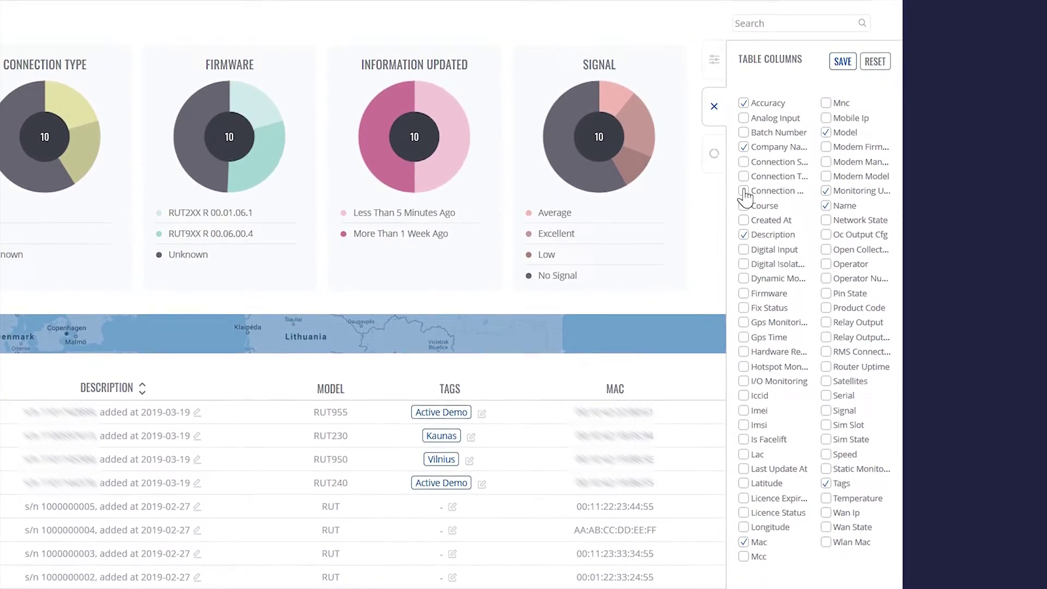
{"action": "left_click", "coordinate": [744, 209]}
{"action": "left_click", "coordinate": [744, 228]}
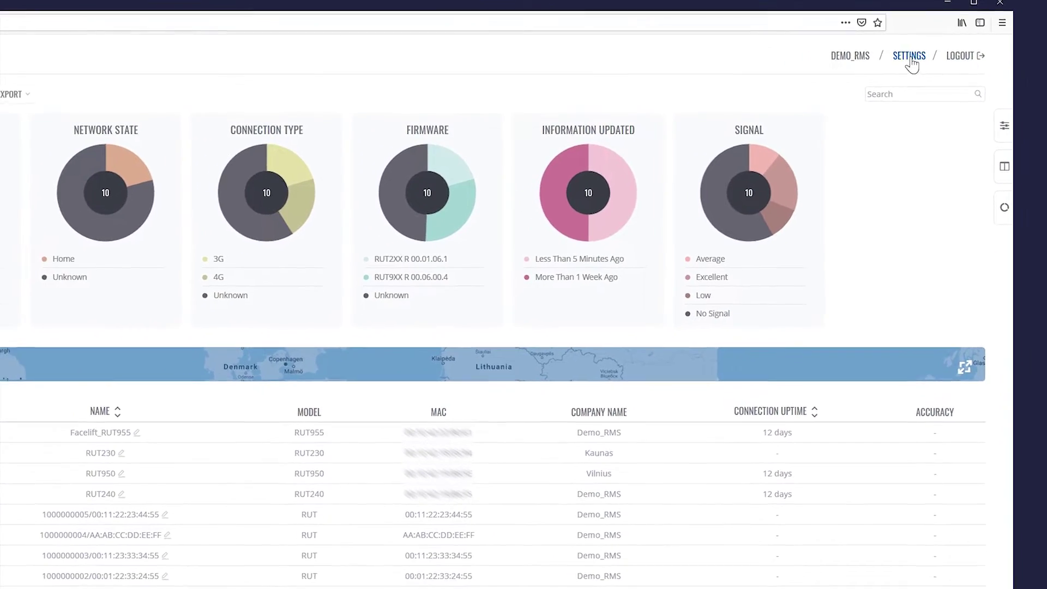
Go to Settings and switch to the Profile Settings tab
{"action": "left_click", "coordinate": [909, 56]}
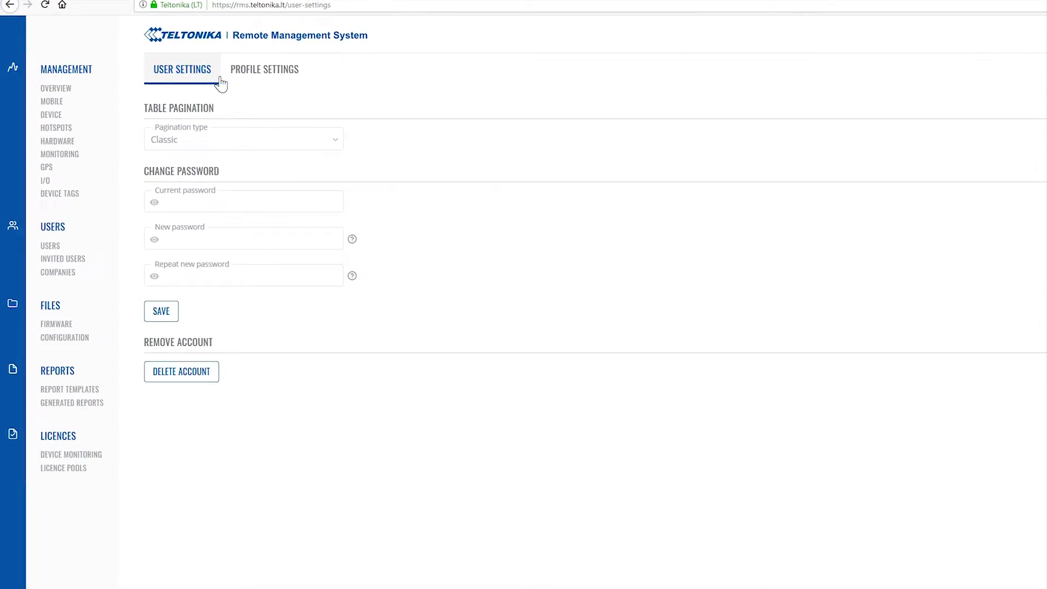
{"action": "left_click", "coordinate": [196, 76]}
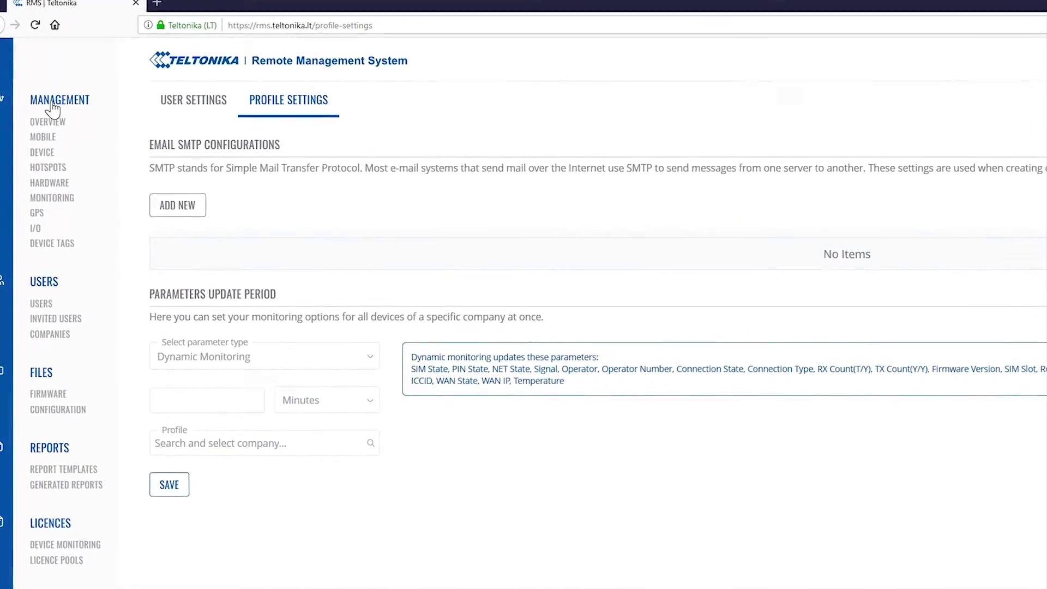
Return to the Management Overview dashboard from the MANAGEMENT sidebar entry
{"action": "left_click", "coordinate": [62, 83]}
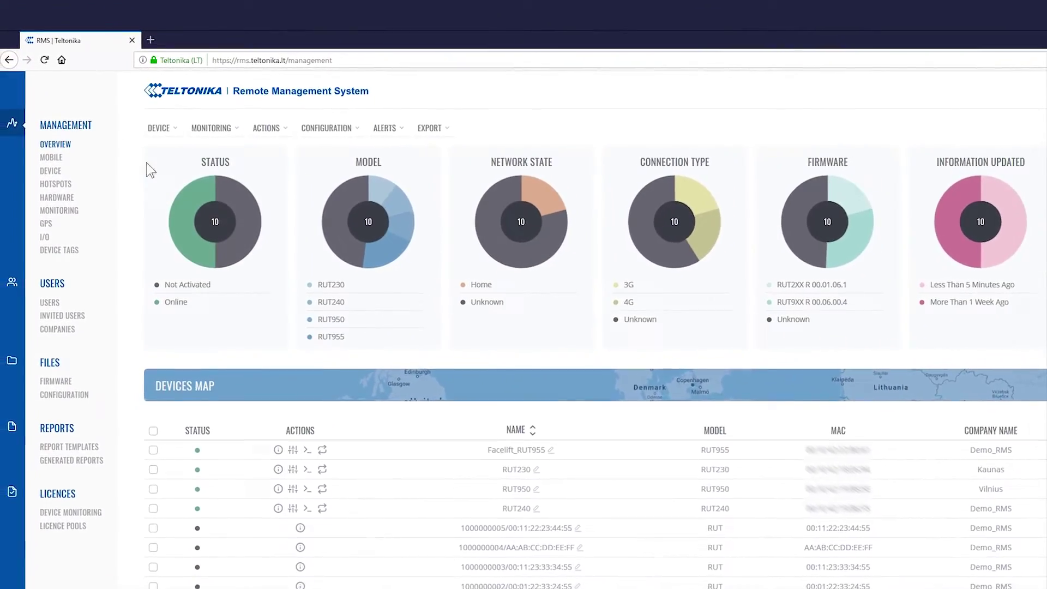